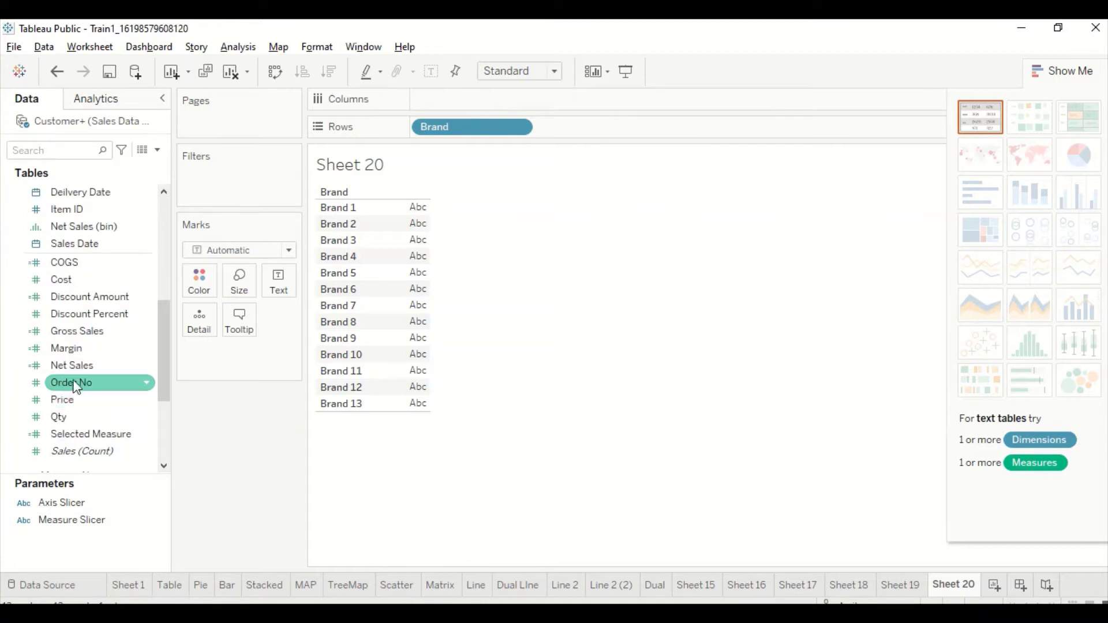
Add Gross Sales as the measure for each brand and apply the Running Total quick table calculation to it.
scroll(87, 316, down, 1)
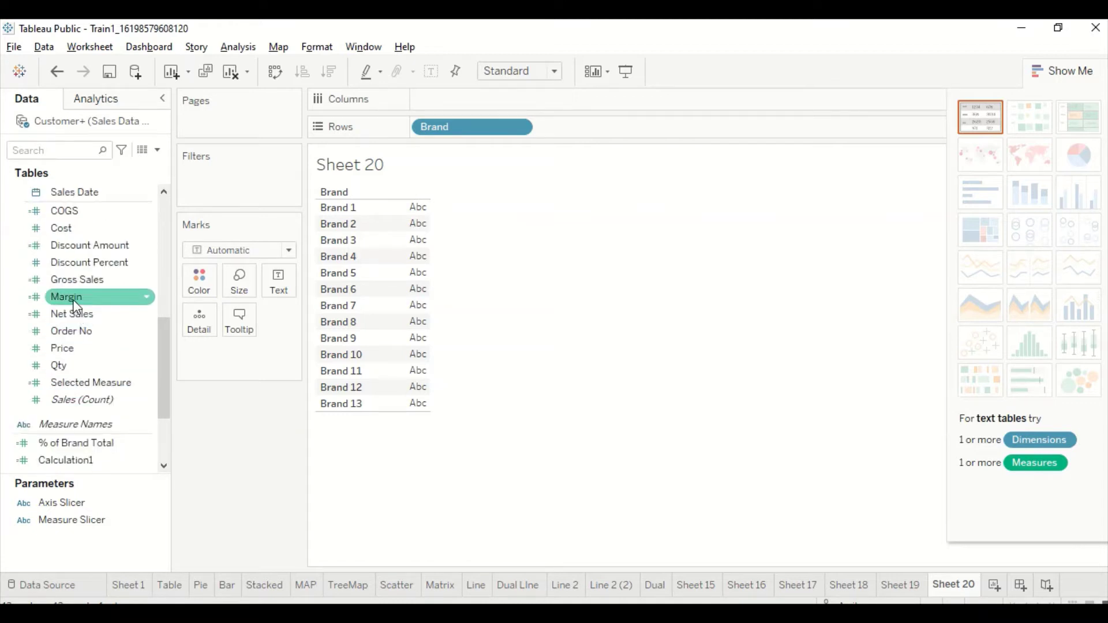
drag(75, 281, 403, 226)
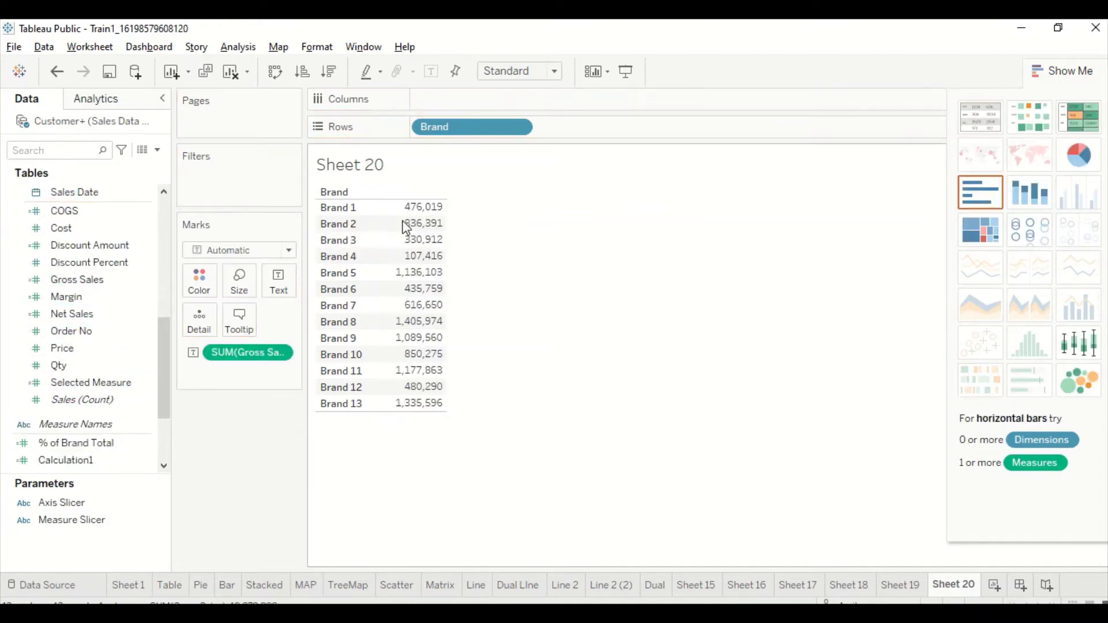
click(281, 353)
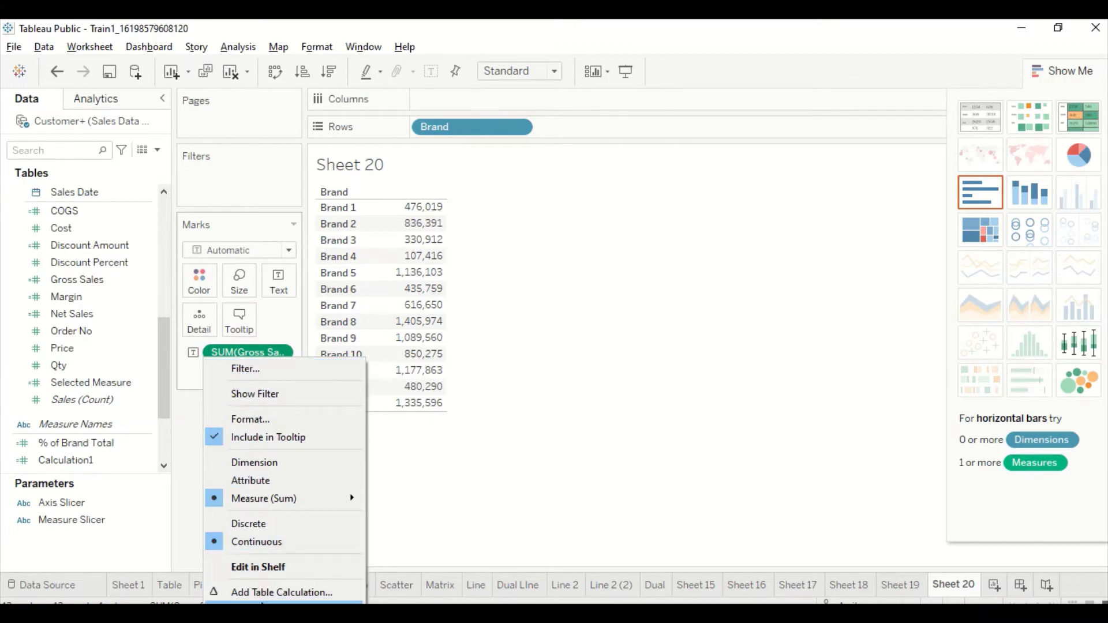
mouse_move(272, 603)
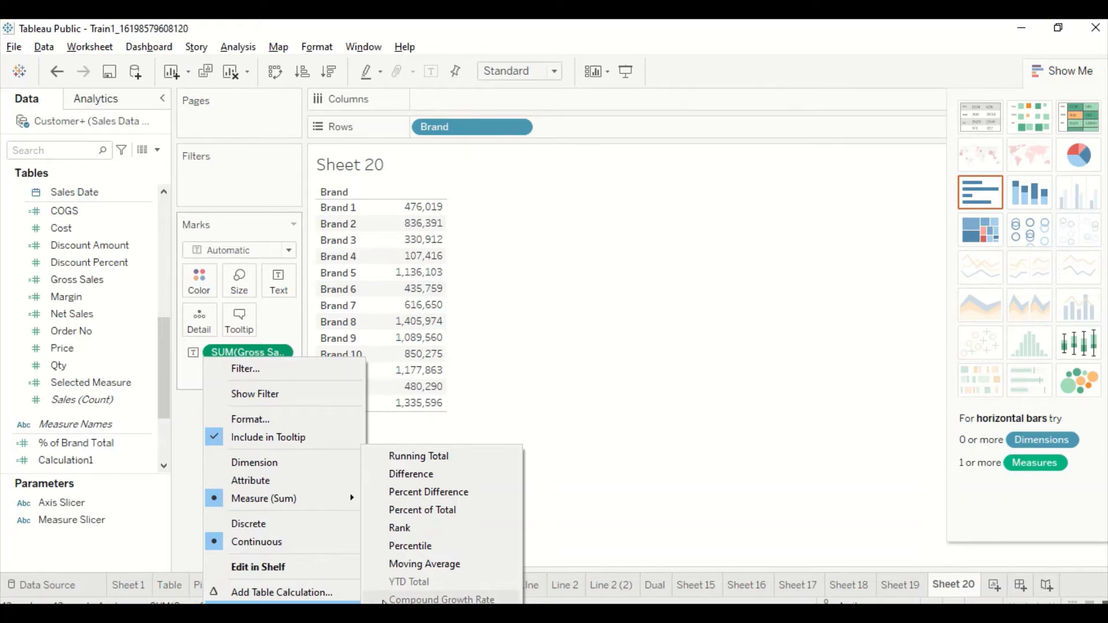
click(446, 463)
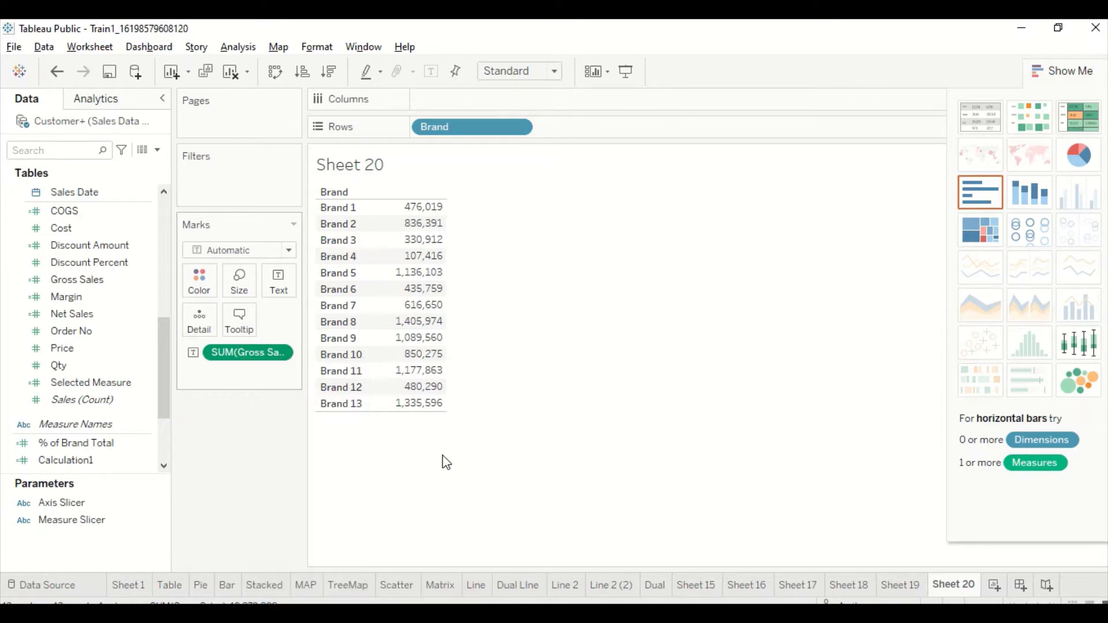
Show plain Gross Sales as a separate column ahead of its running total in the brand table.
drag(284, 354, 410, 225)
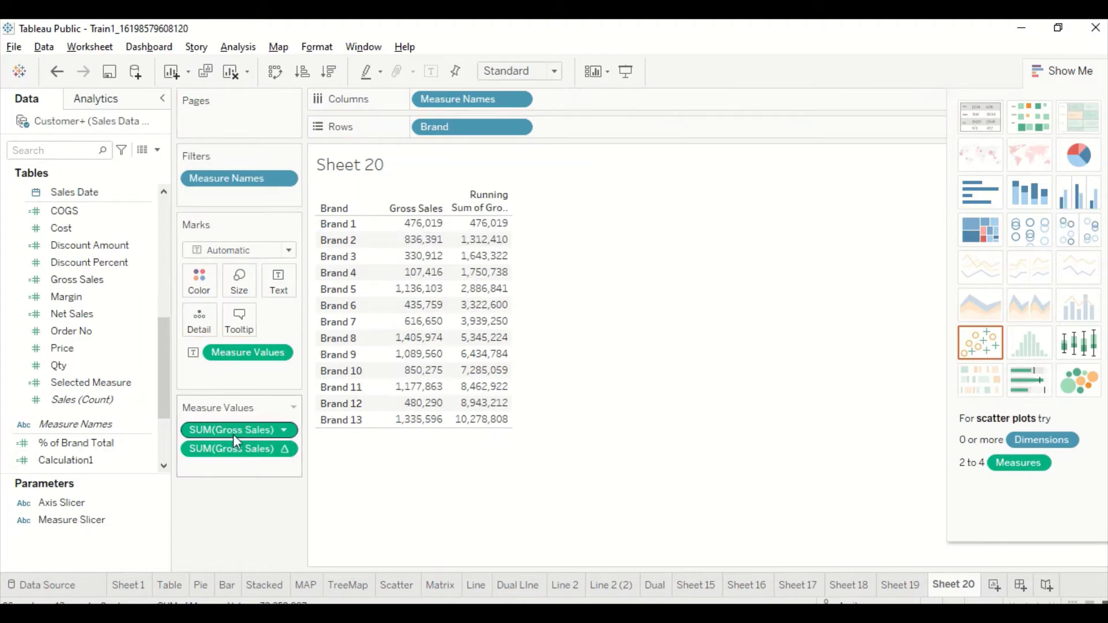
drag(231, 430, 233, 429)
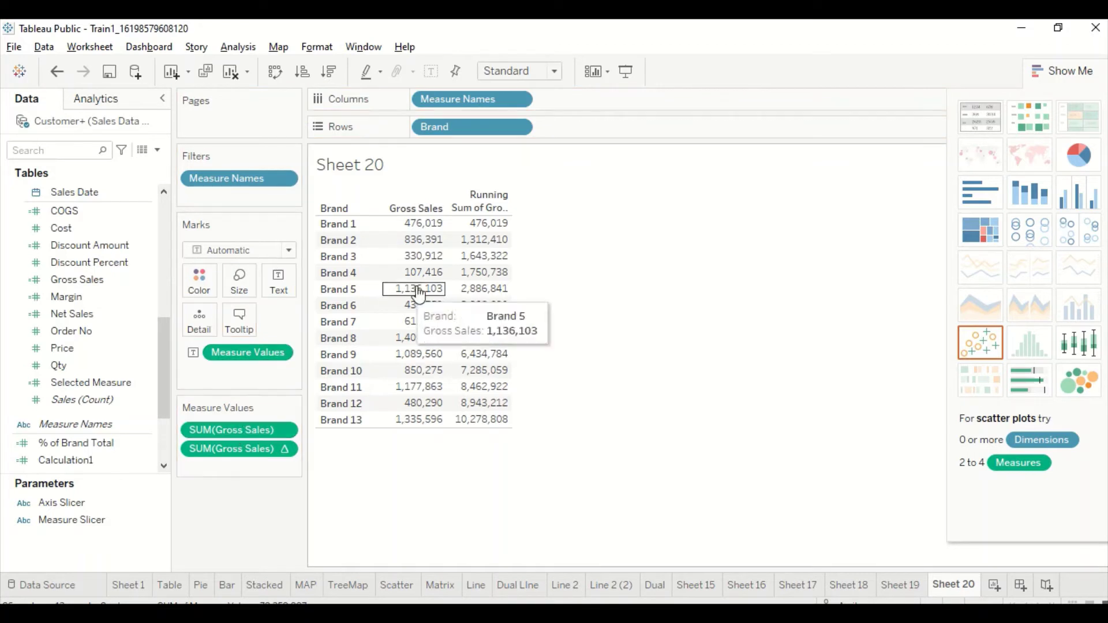
mouse_move(484, 227)
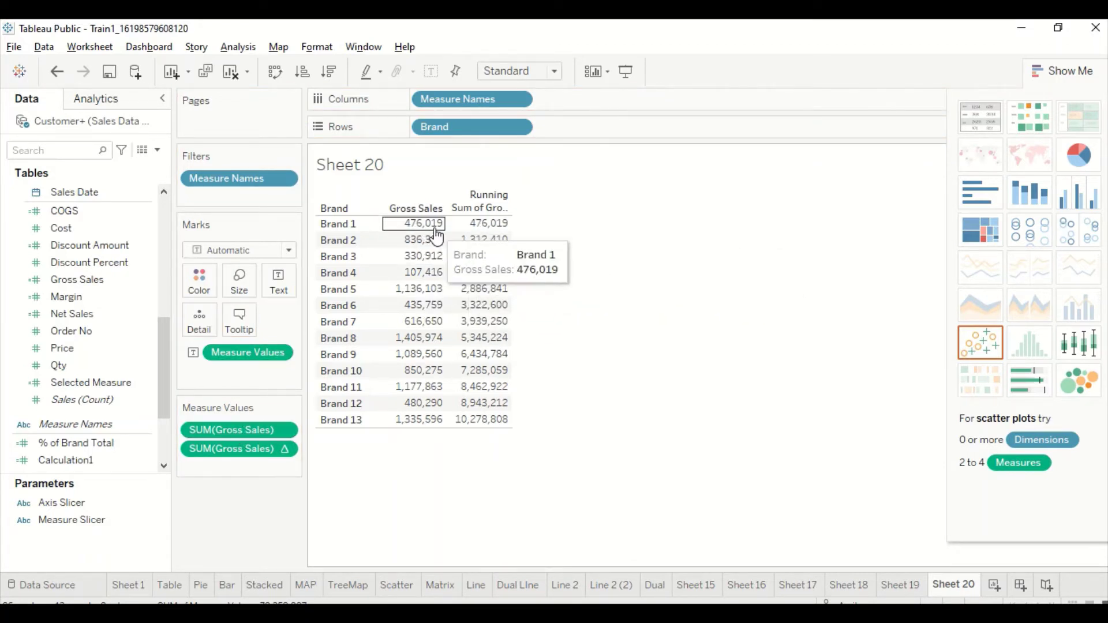
Switch to the Tableau title slide and sketch a two-column table with row lines and cell marks to illustrate a running total.
key(alt+Tab)
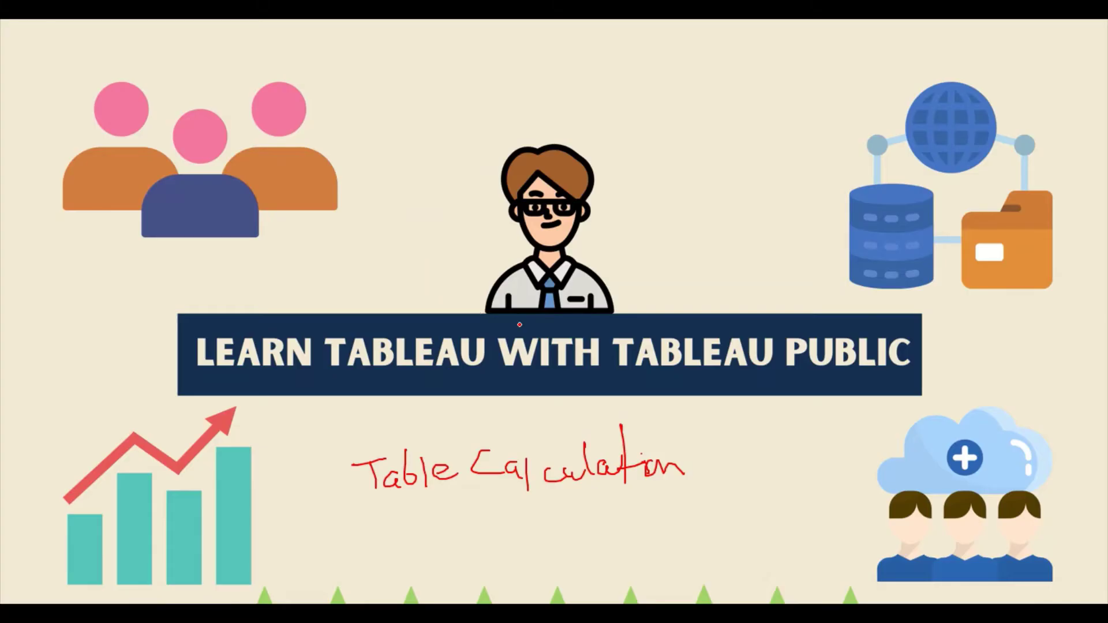
mouse_move(665, 106)
mouse_down()
mouse_move(670, 255)
mouse_move(650, 281)
mouse_move(707, 98)
mouse_move(832, 174)
mouse_move(863, 333)
mouse_move(711, 333)
mouse_move(672, 303)
mouse_move(669, 277)
mouse_up()
drag(671, 131, 811, 110)
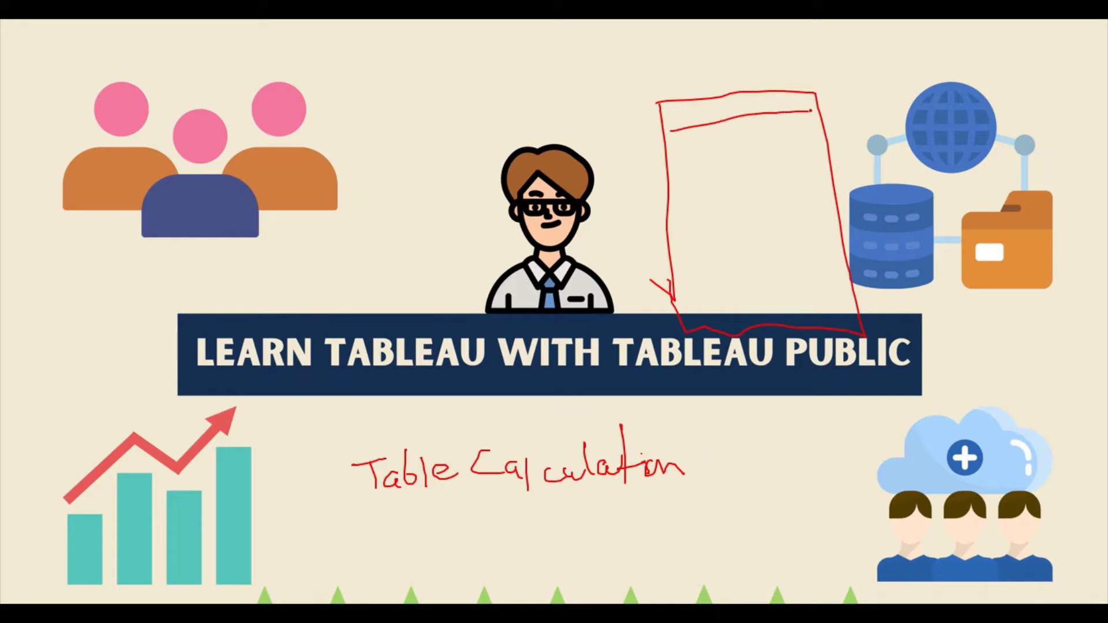
drag(672, 165, 857, 148)
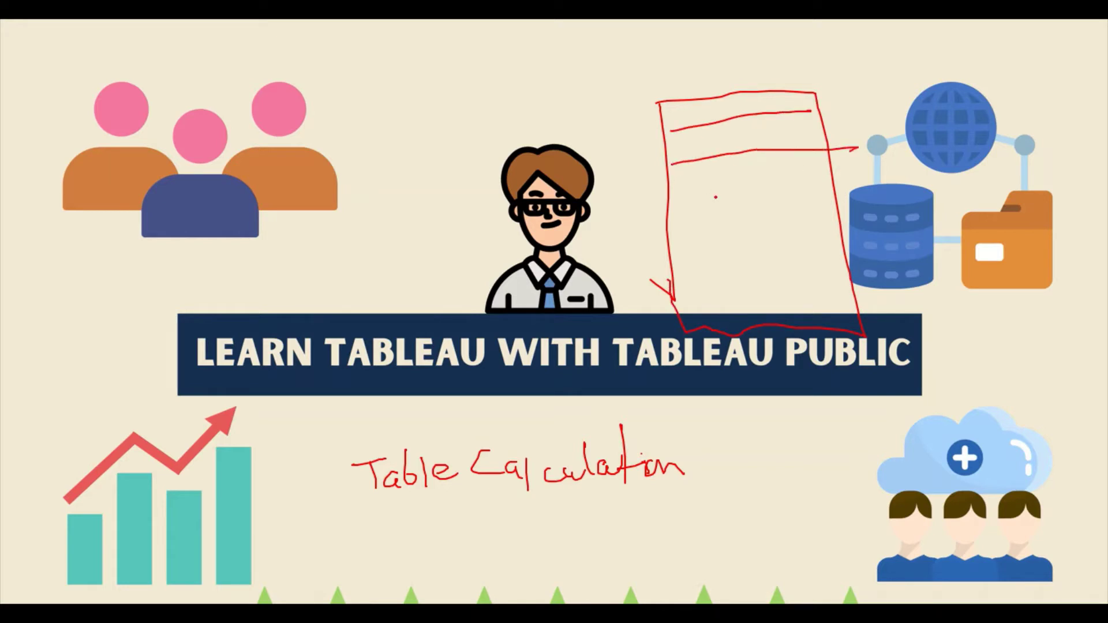
drag(674, 196, 849, 184)
drag(727, 95, 783, 372)
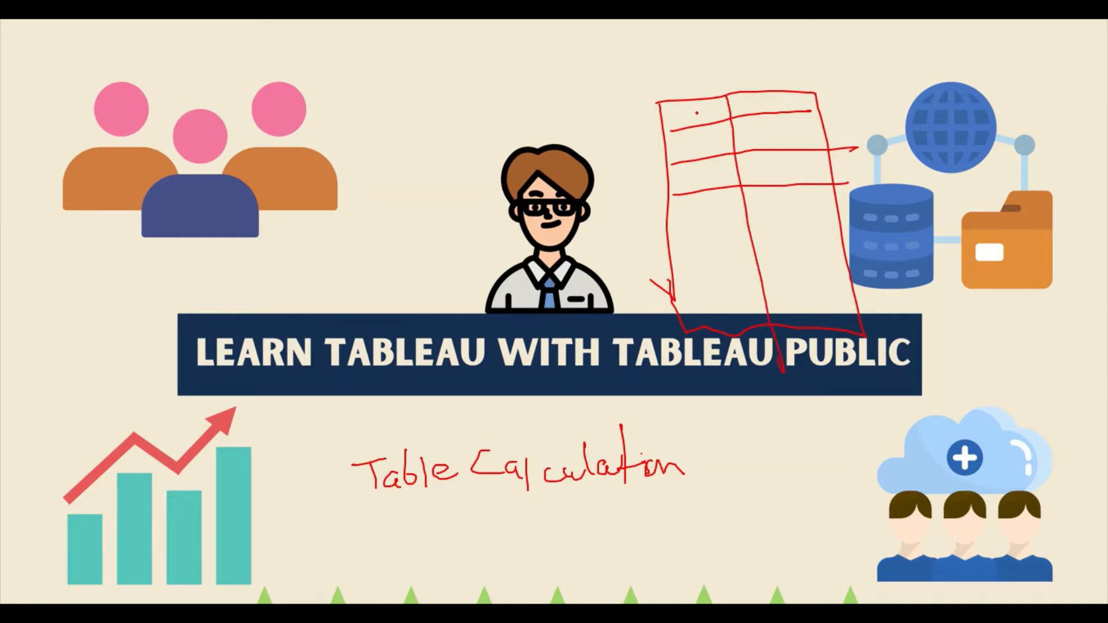
mouse_move(696, 109)
mouse_down()
mouse_move(708, 183)
mouse_move(740, 178)
mouse_up()
drag(760, 131, 767, 144)
click(772, 141)
mouse_move(770, 173)
mouse_down()
mouse_move(781, 171)
mouse_move(781, 185)
mouse_up()
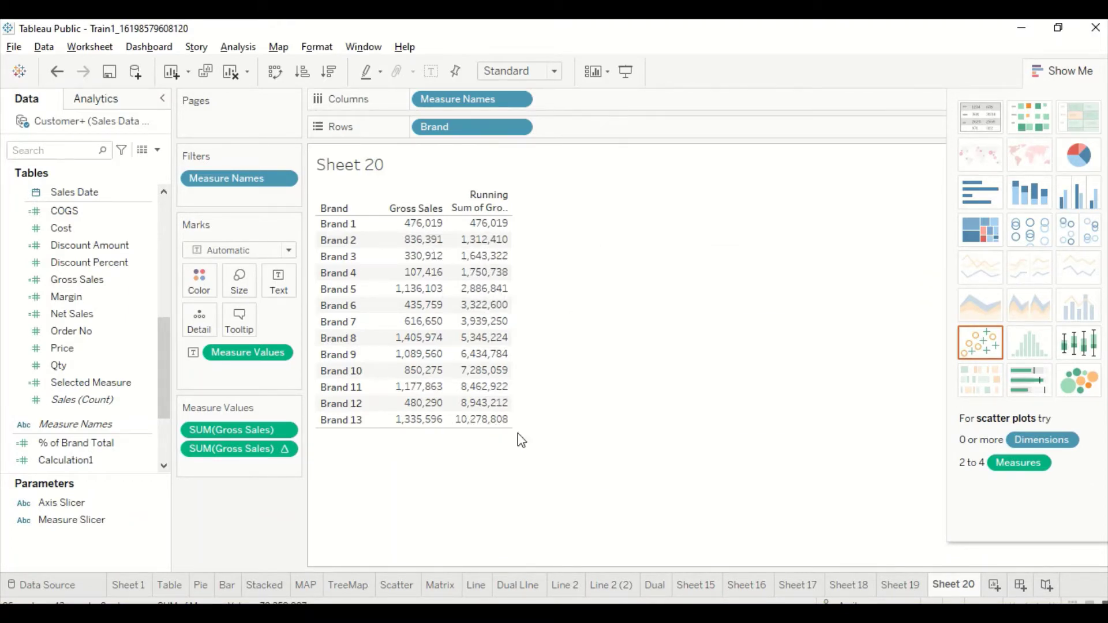
Set the column totals of the Sheet 20 table to be placed at its top.
click(231, 48)
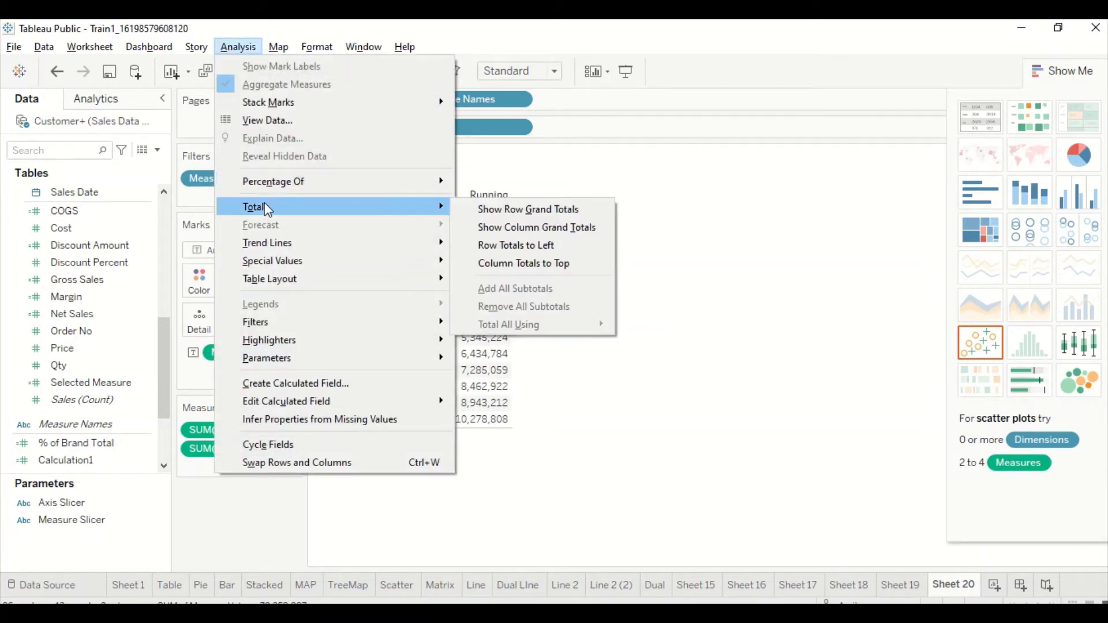
mouse_move(418, 208)
click(515, 266)
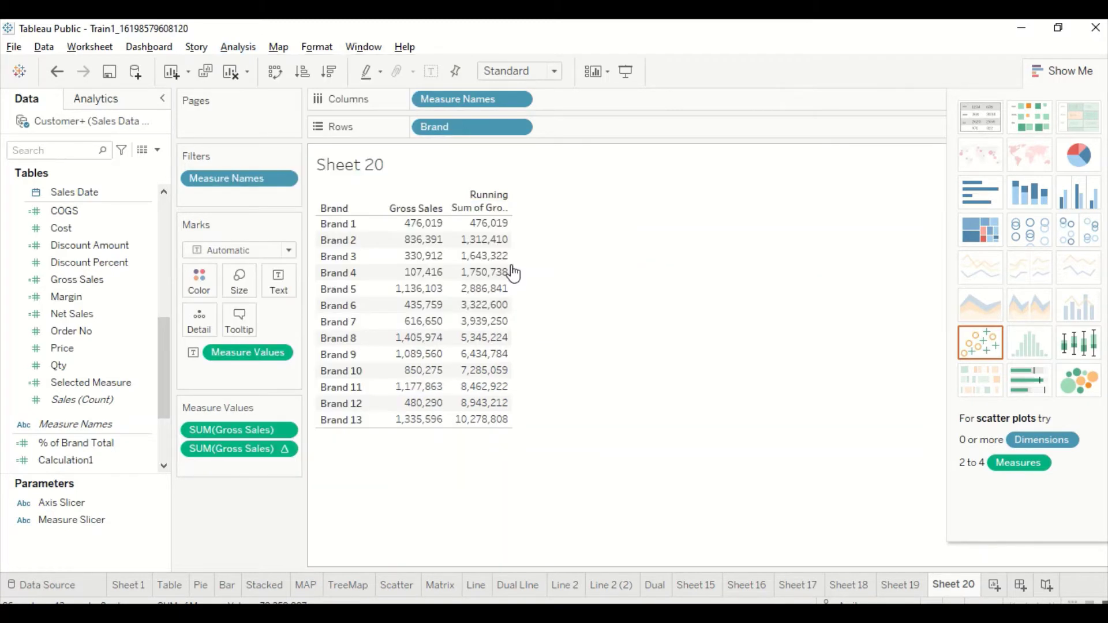
Show row and column grand totals and compare them with the running sums down the brands.
click(223, 52)
mouse_move(285, 209)
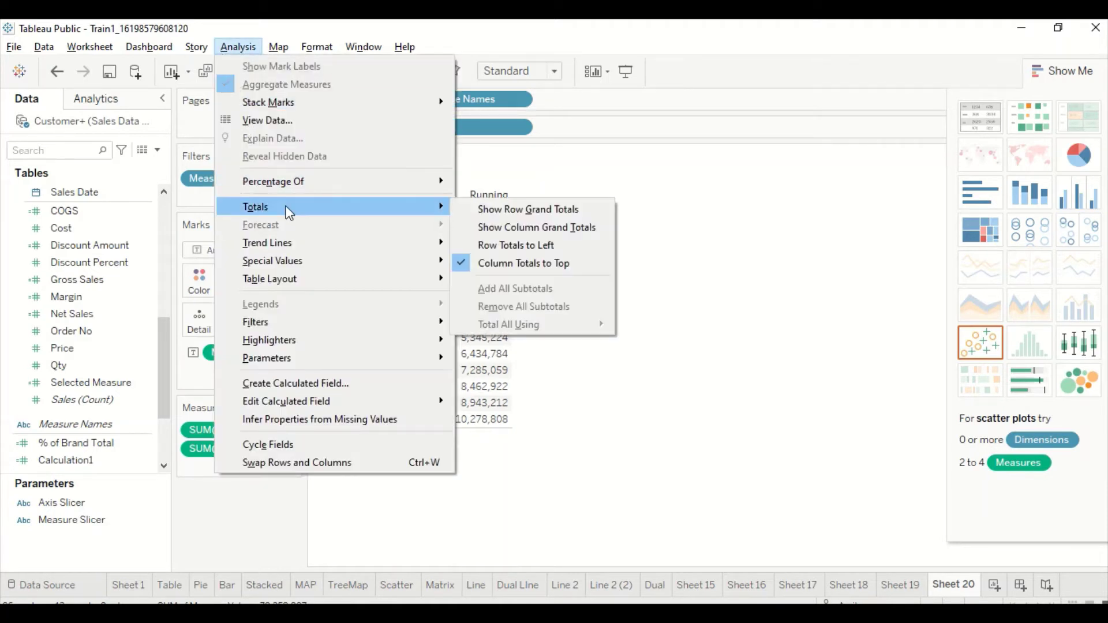
click(492, 212)
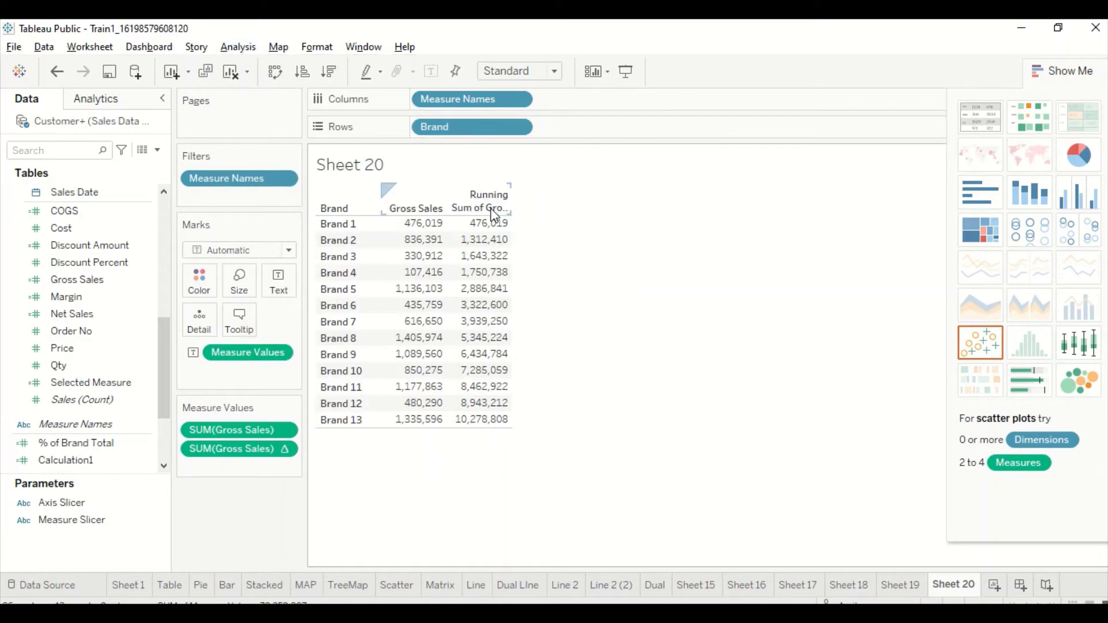
click(236, 52)
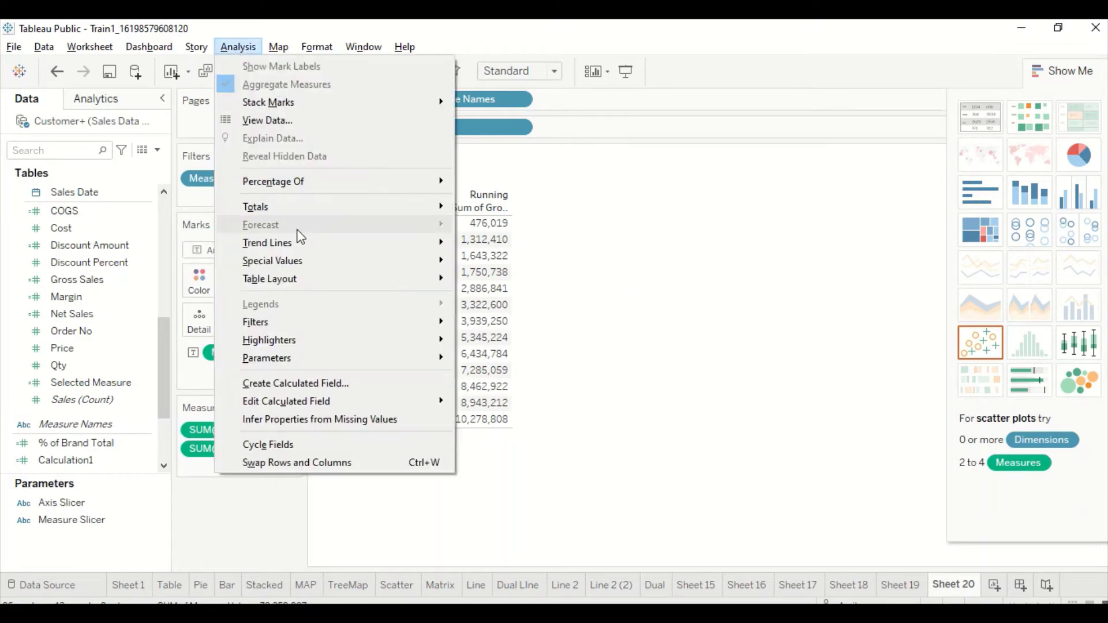
mouse_move(444, 210)
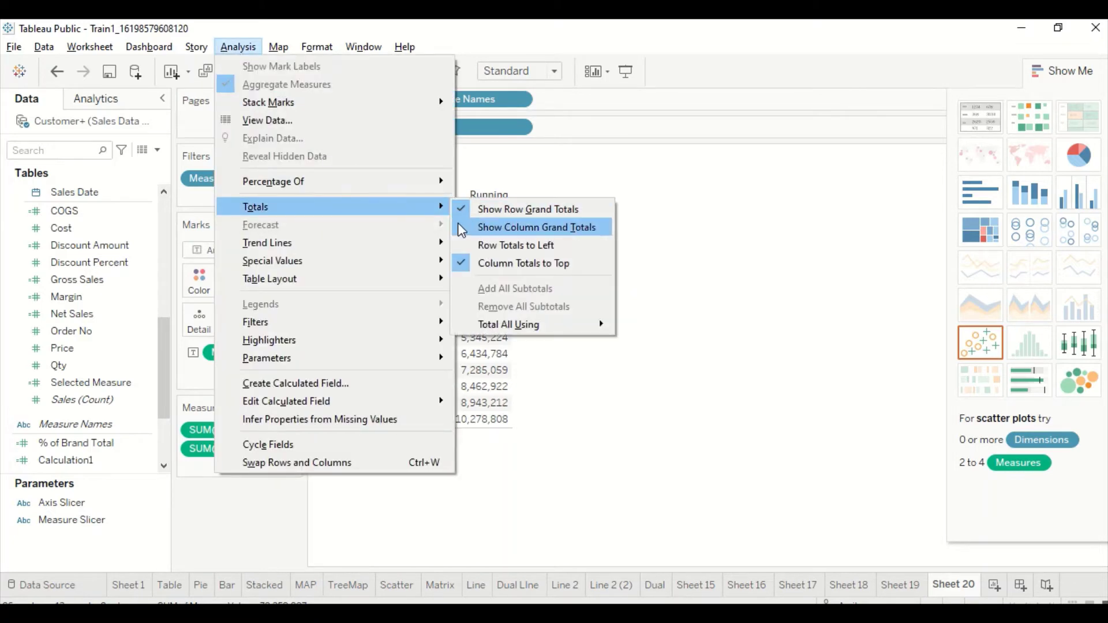
click(492, 227)
mouse_move(399, 231)
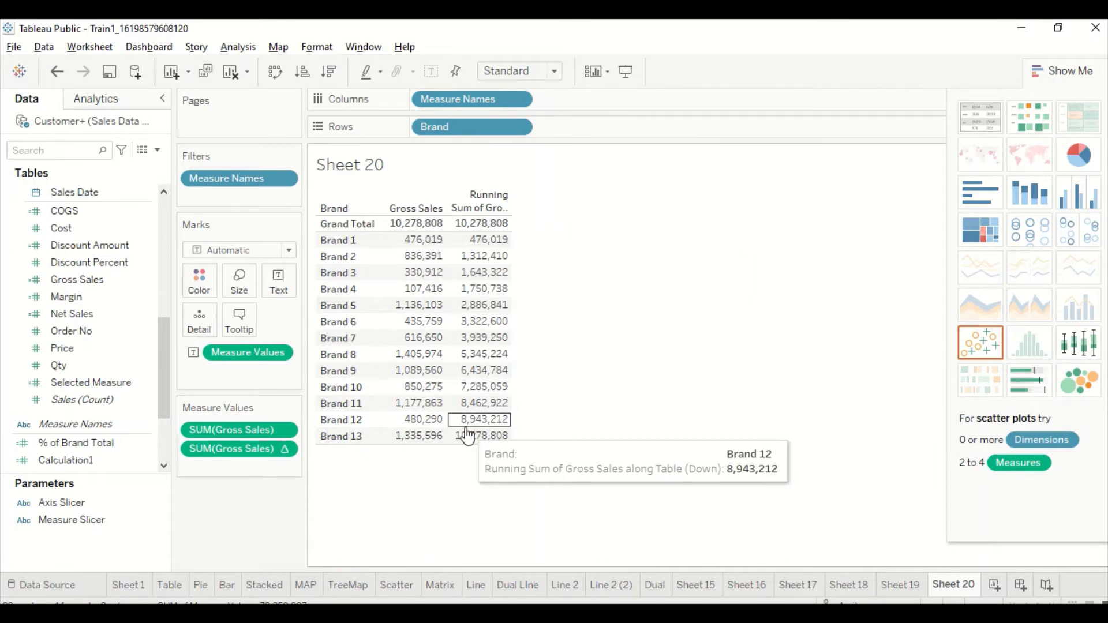
mouse_move(479, 447)
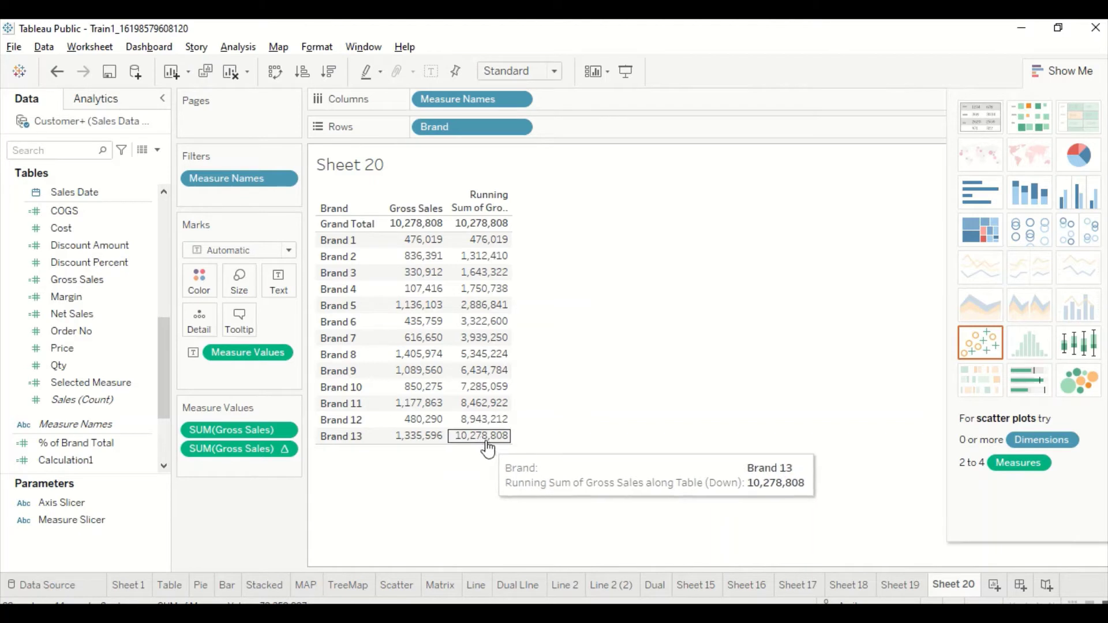
mouse_move(479, 267)
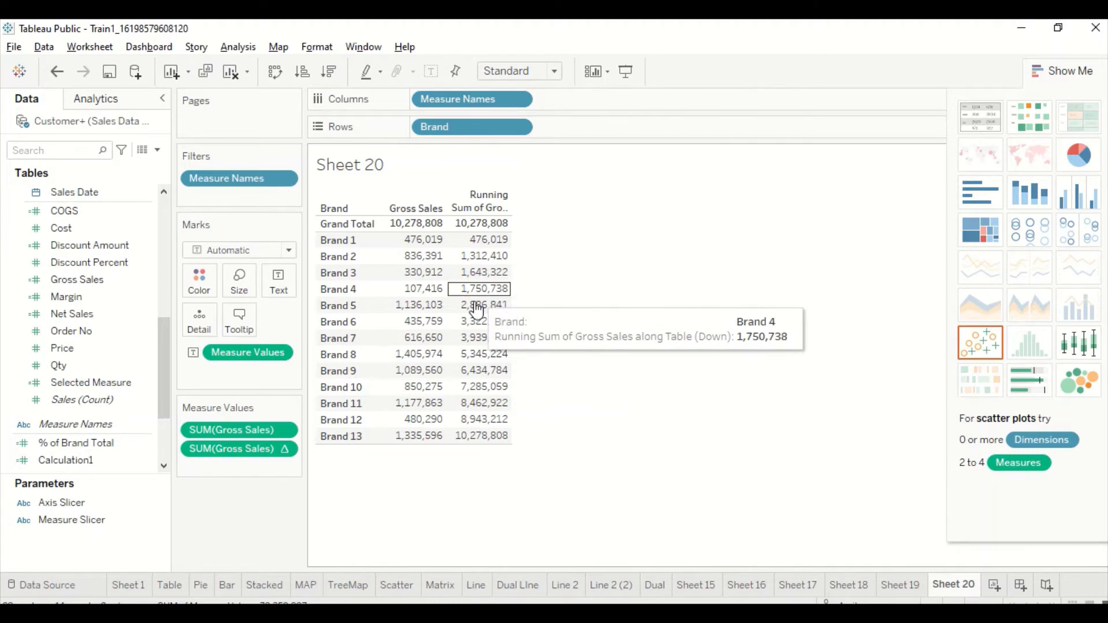
mouse_move(473, 241)
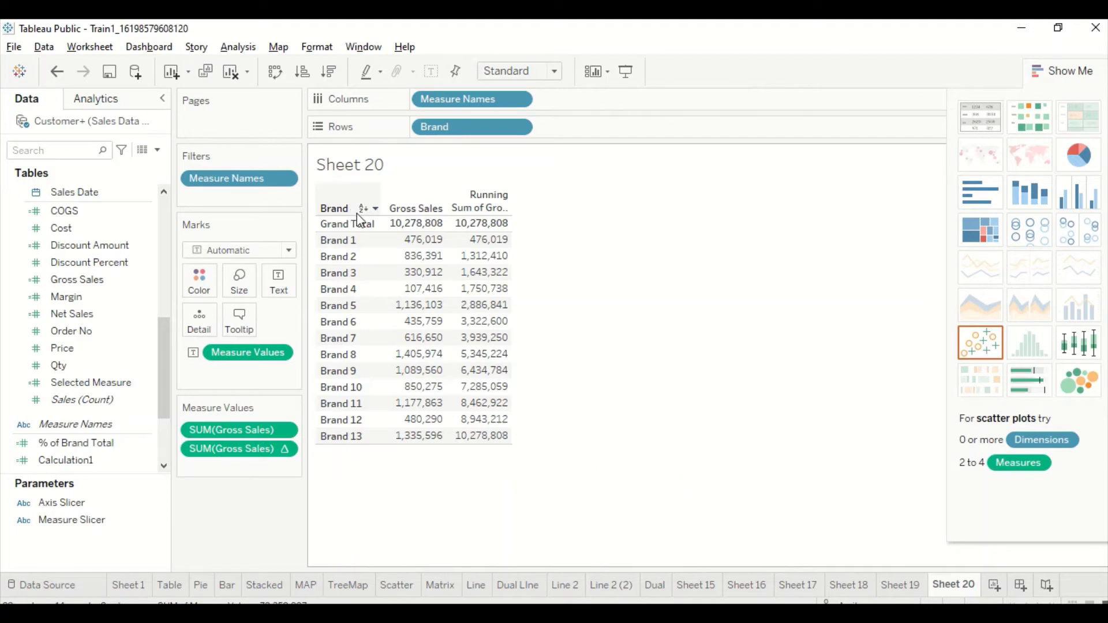
Sort the brands in descending order of Gross Sales.
click(375, 213)
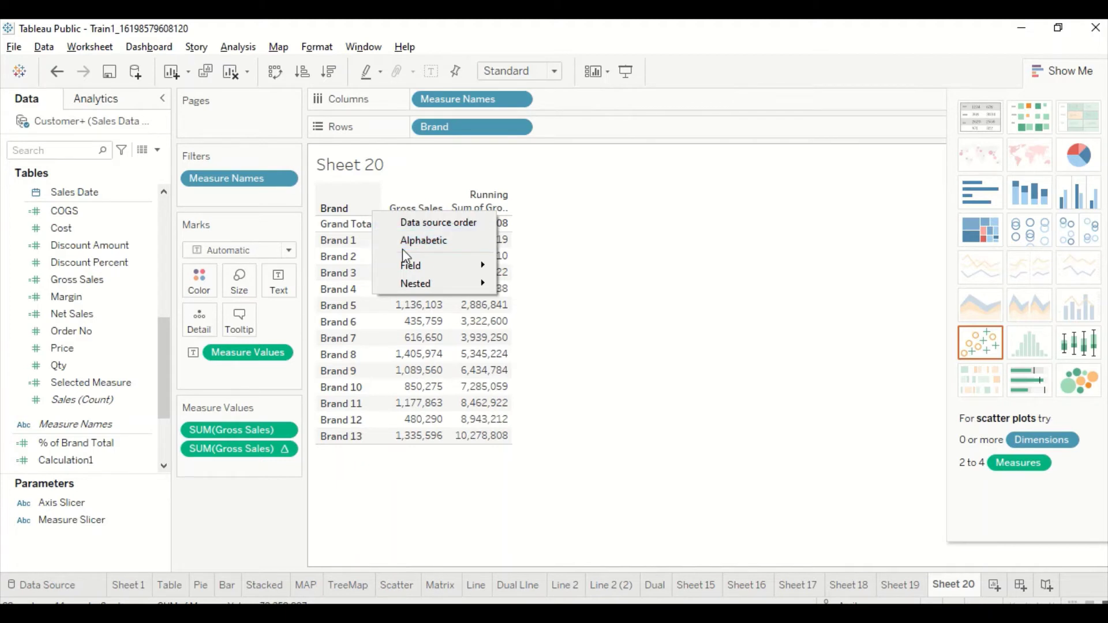
click(341, 208)
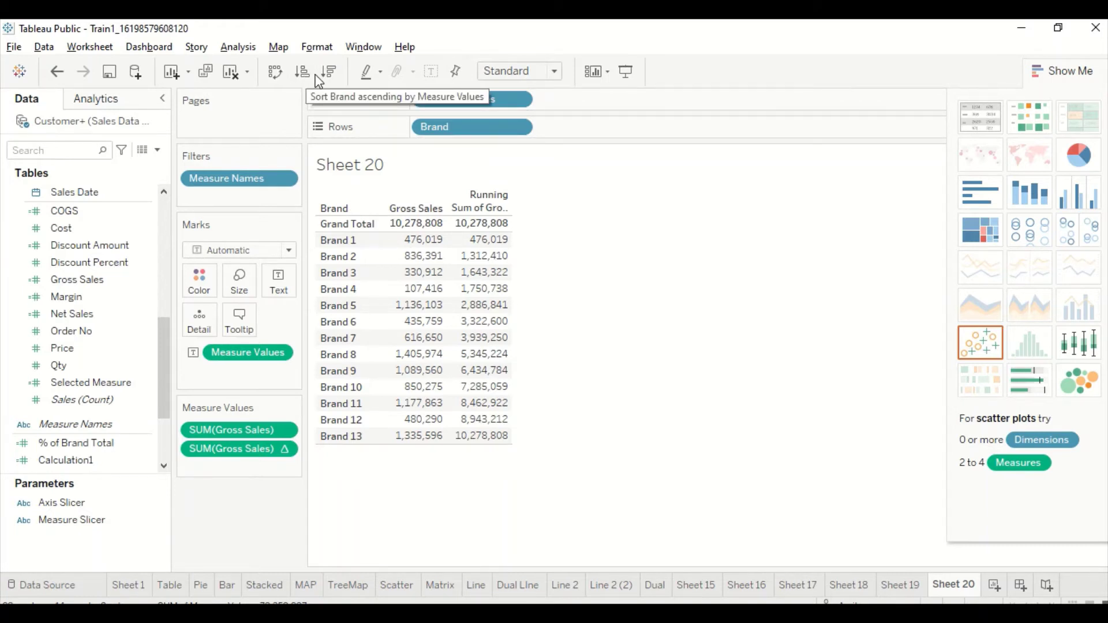
click(331, 74)
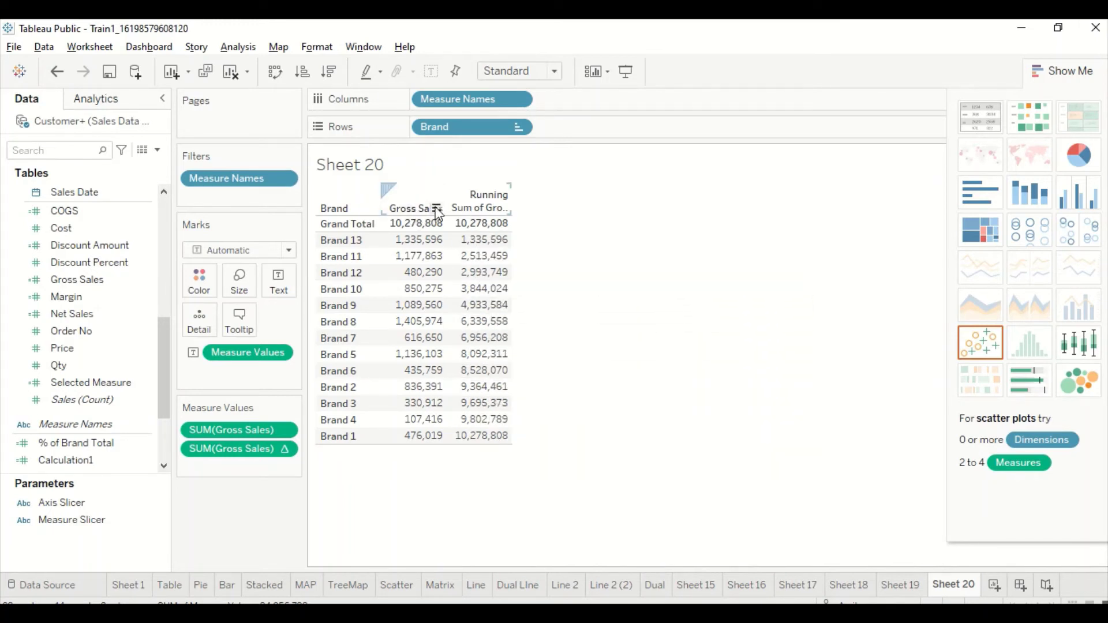
click(437, 208)
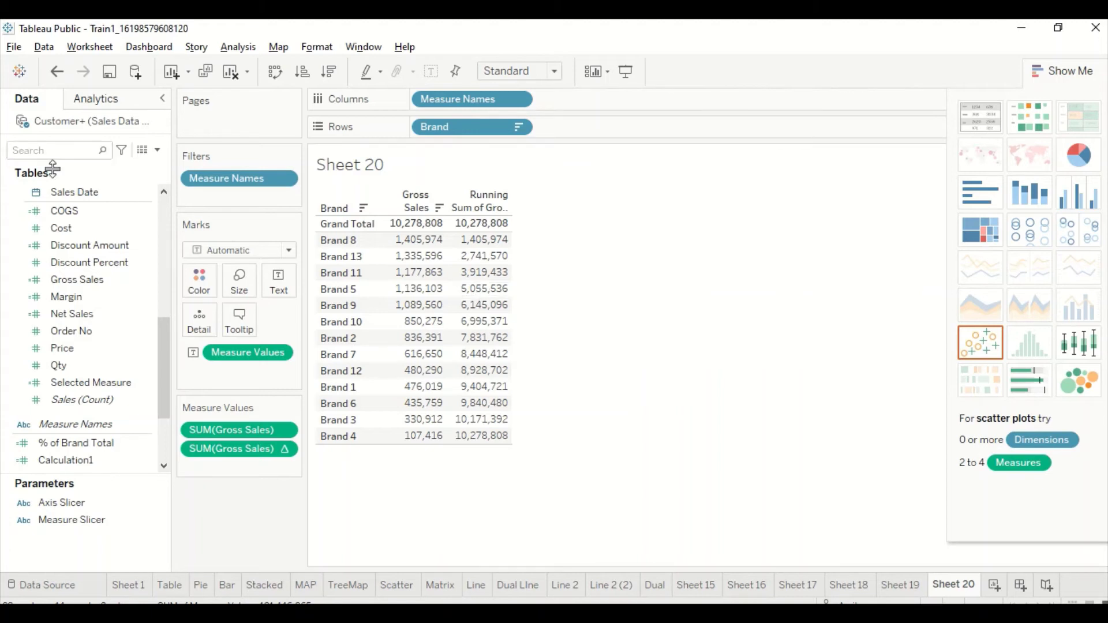
Replace Brand with the Category field from the Item table on the rows.
scroll(86, 231, up, 3)
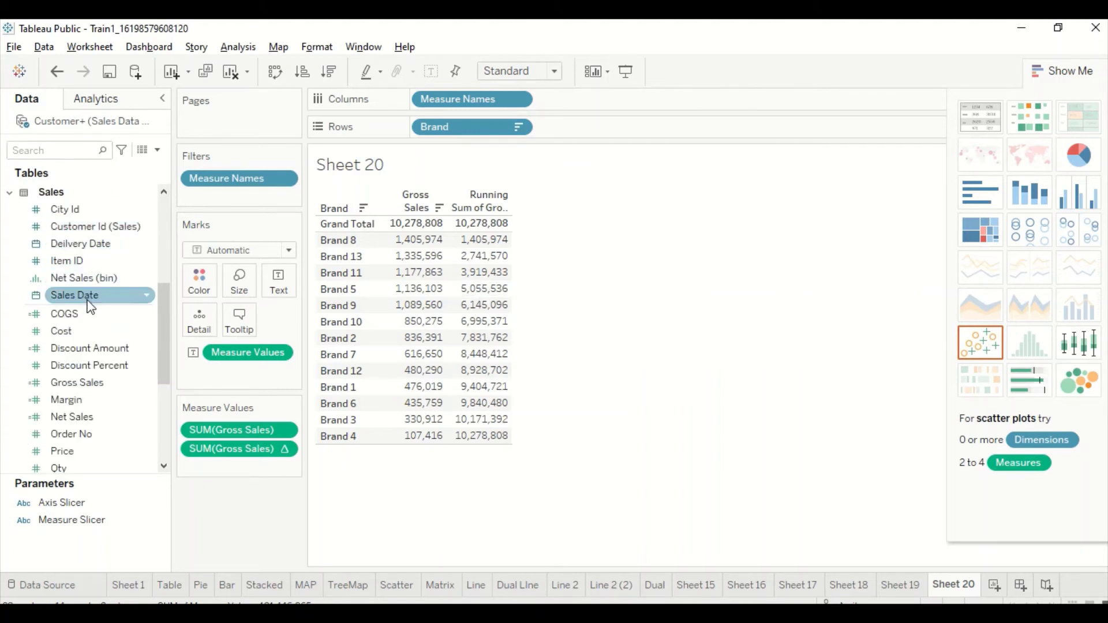
scroll(87, 306, up, 3)
scroll(70, 260, up, 5)
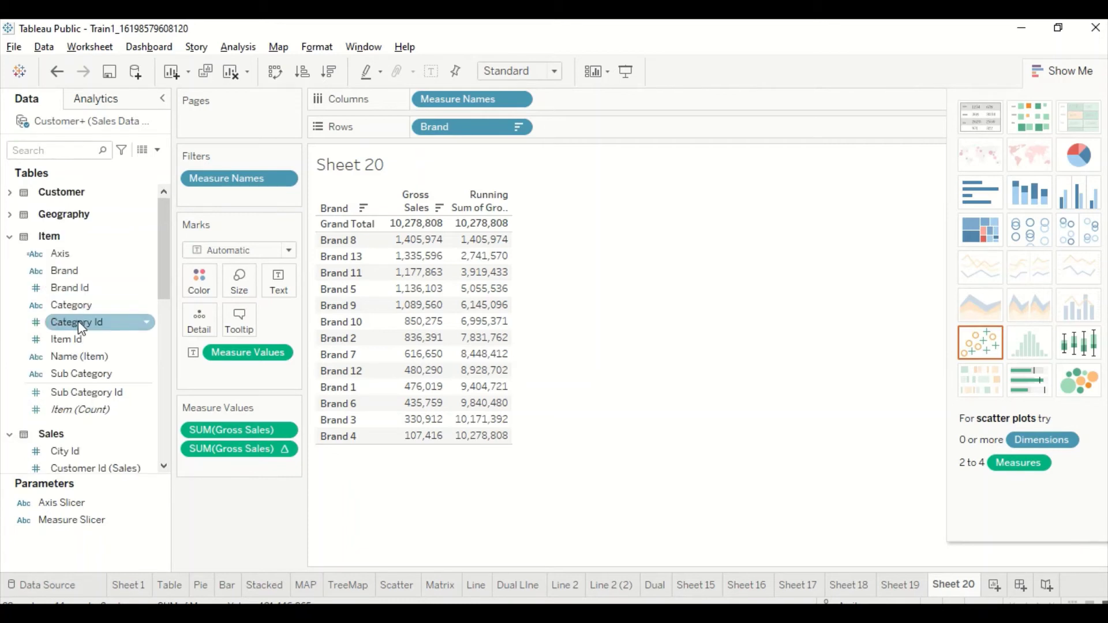
drag(74, 305, 563, 130)
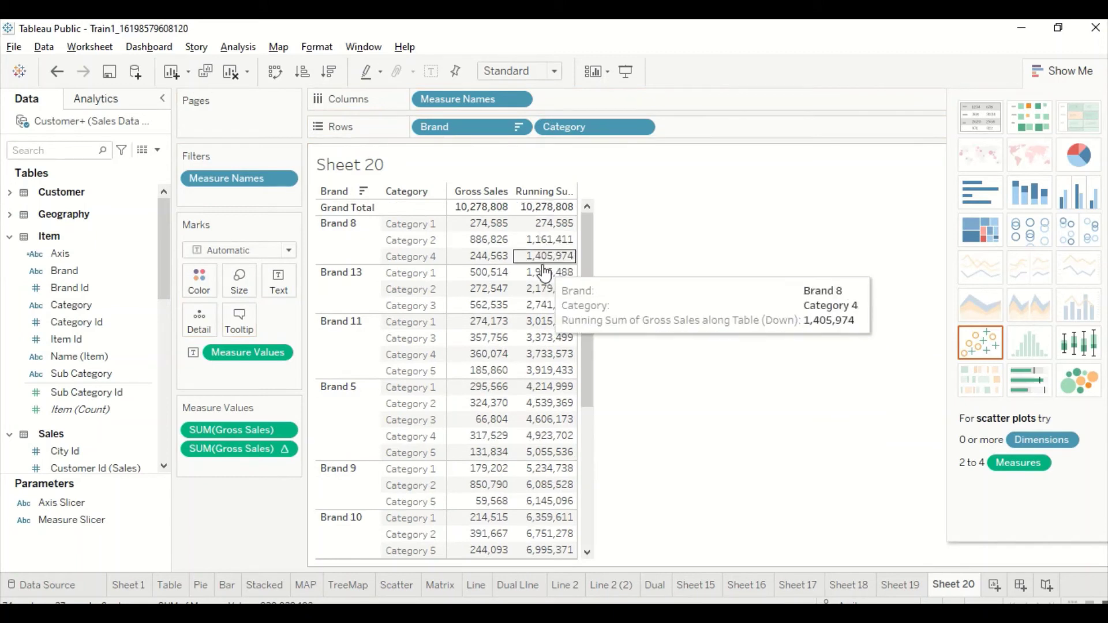
drag(456, 127, 109, 252)
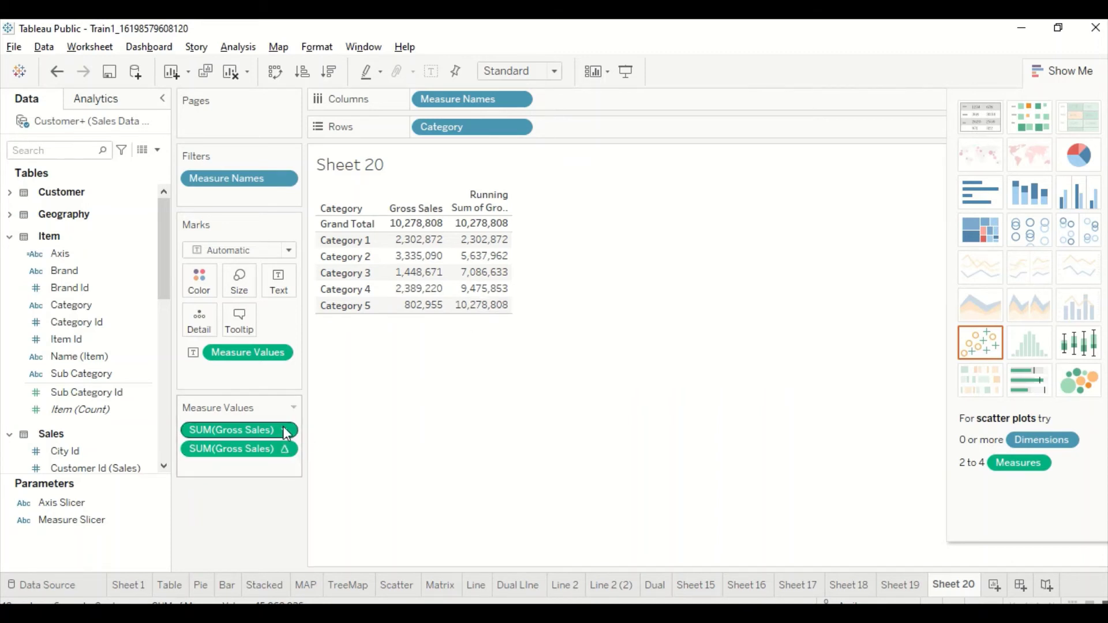
Convert the plain Gross Sales measure to a Percent of Total quick table calculation and examine the category shares.
click(291, 452)
mouse_move(278, 591)
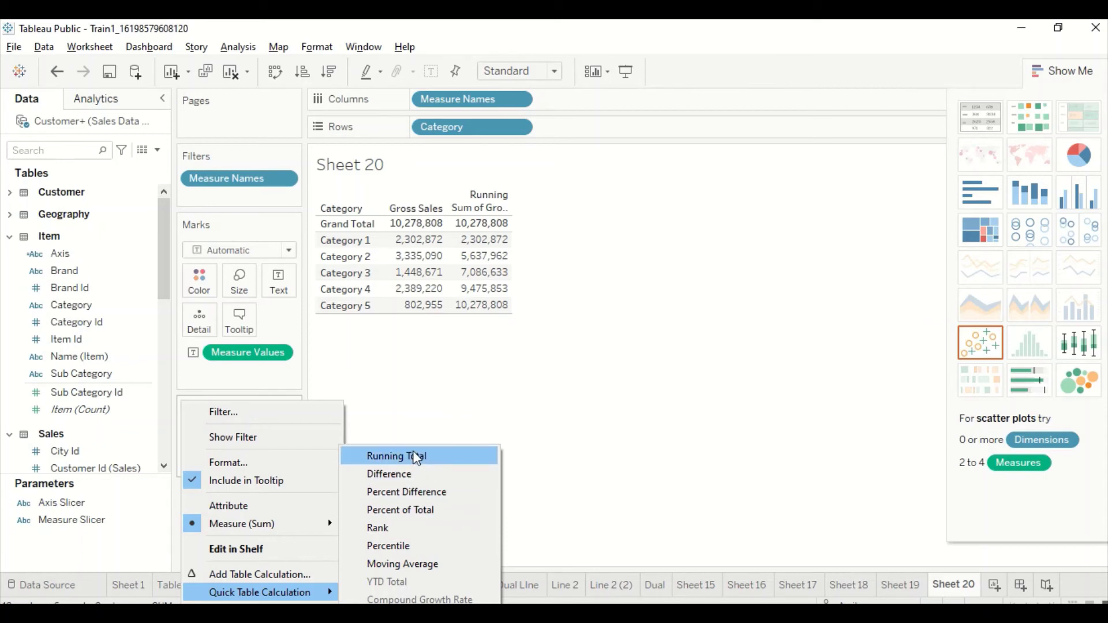
click(423, 512)
mouse_move(414, 258)
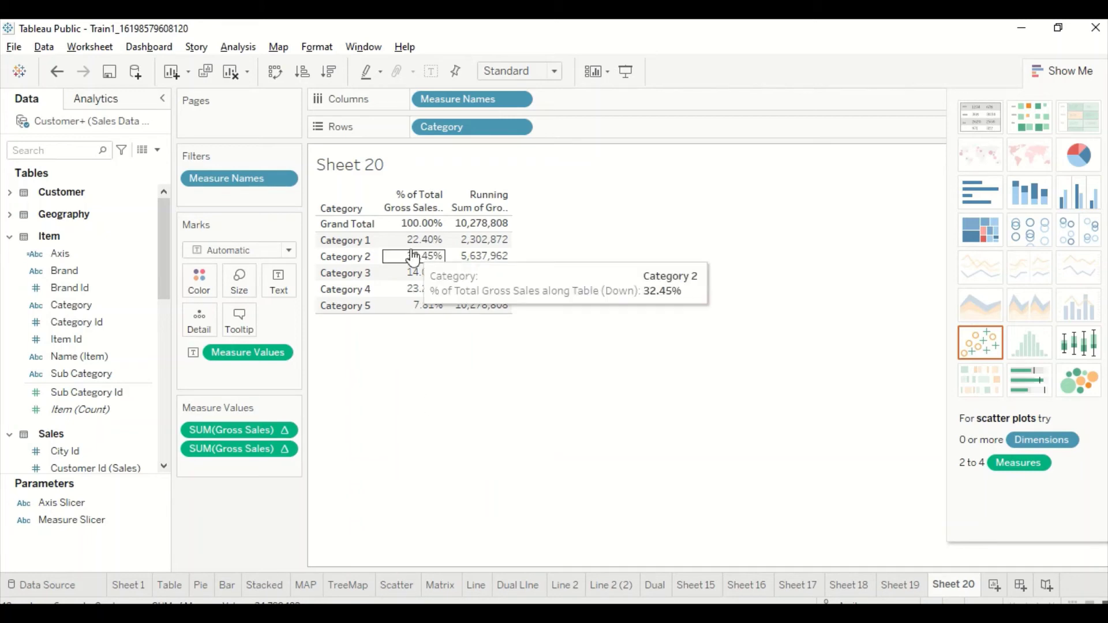
mouse_move(430, 293)
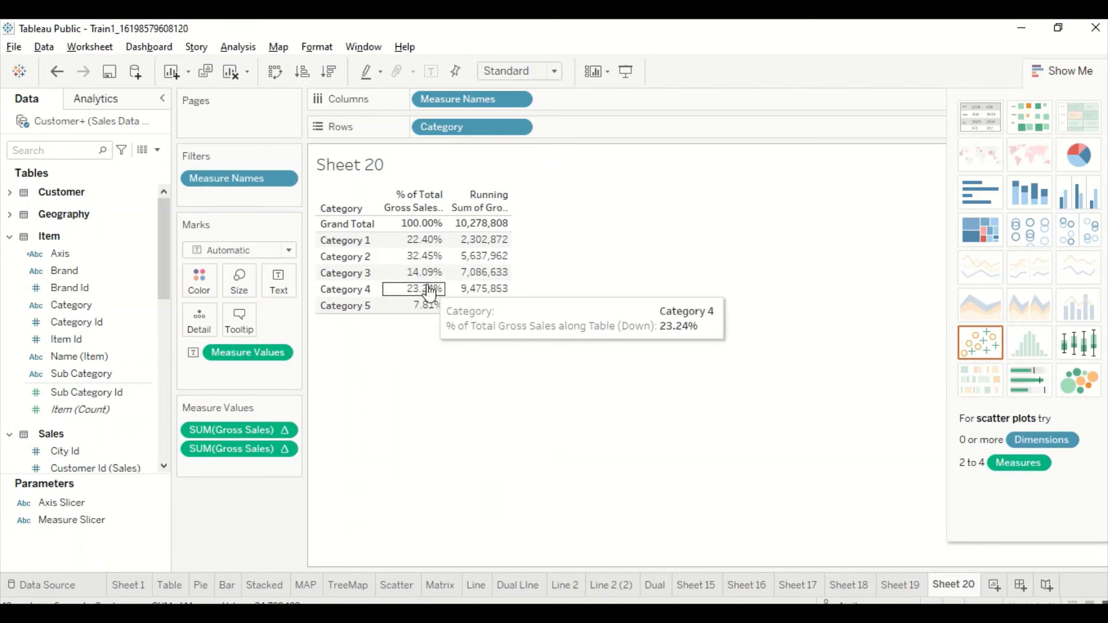